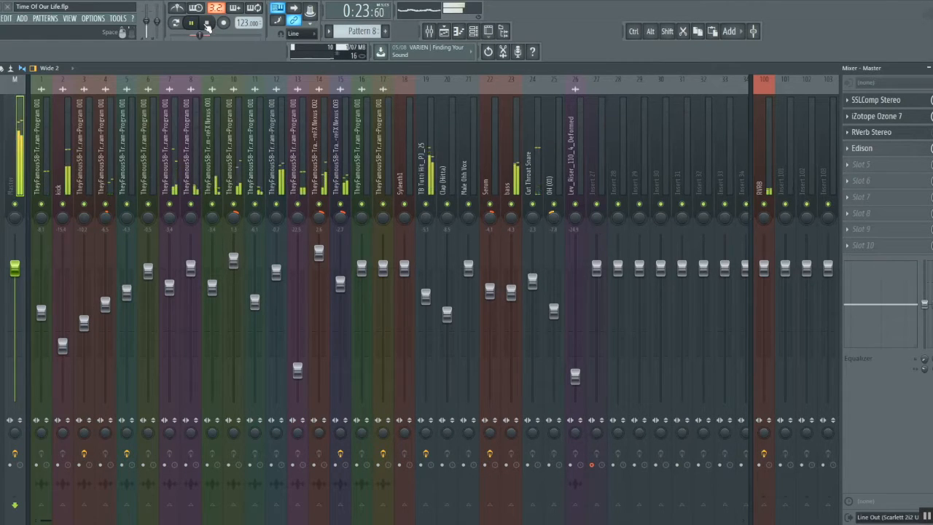
Solo the bass and kick tracks and play them together to hear how they overlap
left_click(207, 24)
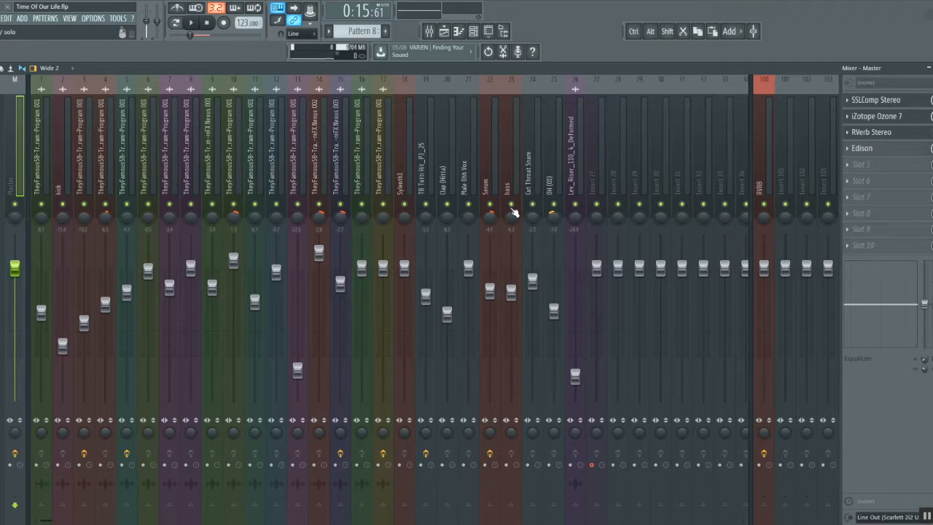
right_click(512, 206)
left_click(63, 207)
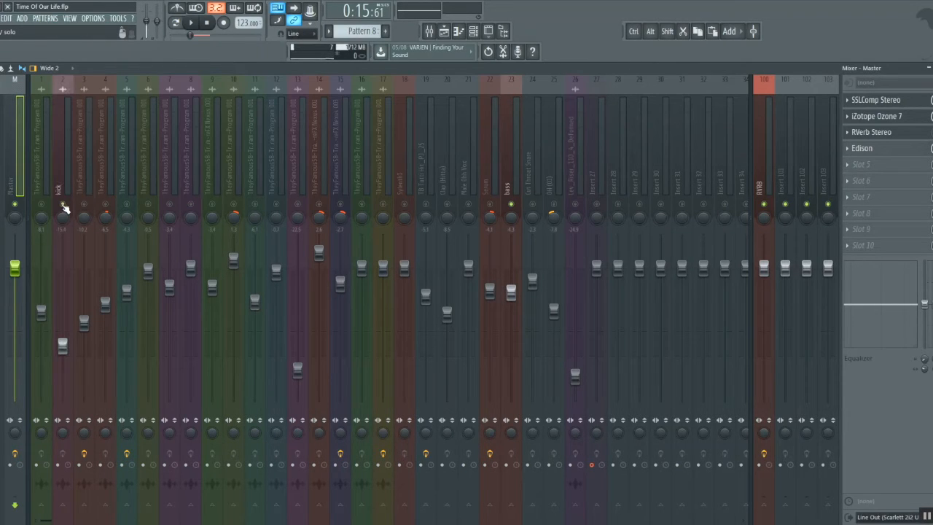
key("space")
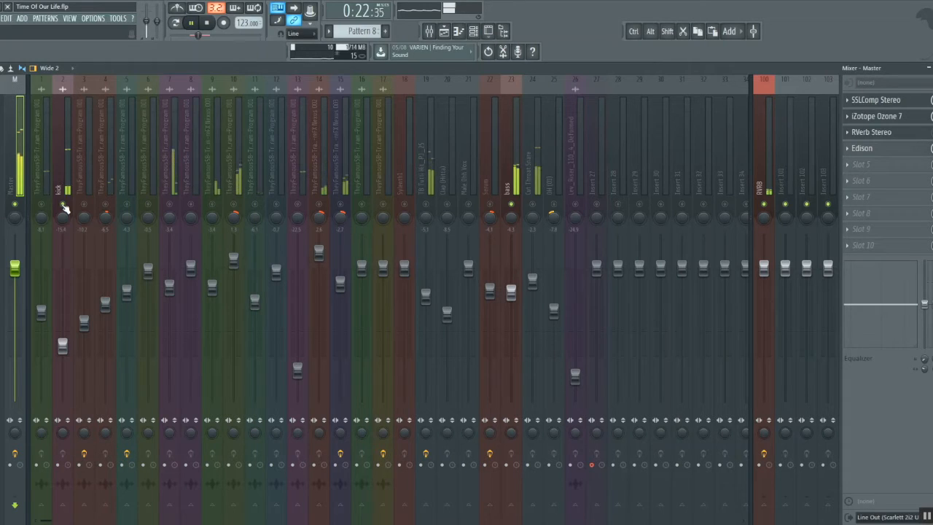
key("space")
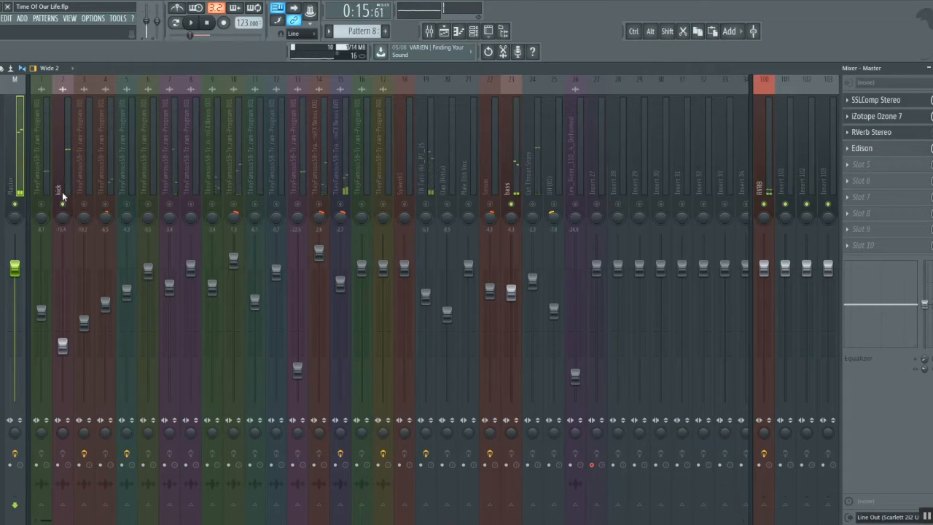
Sidechain the kick track to the bass track
left_click(63, 190)
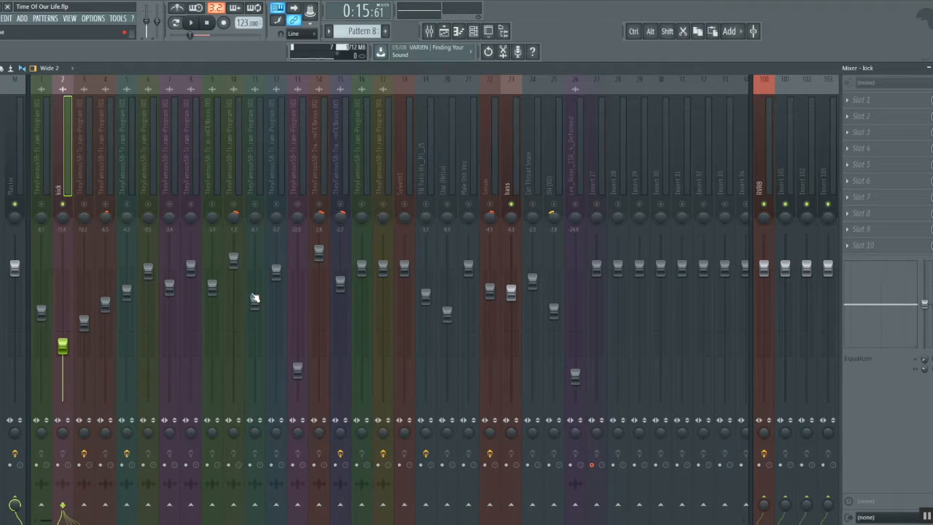
right_click(512, 507)
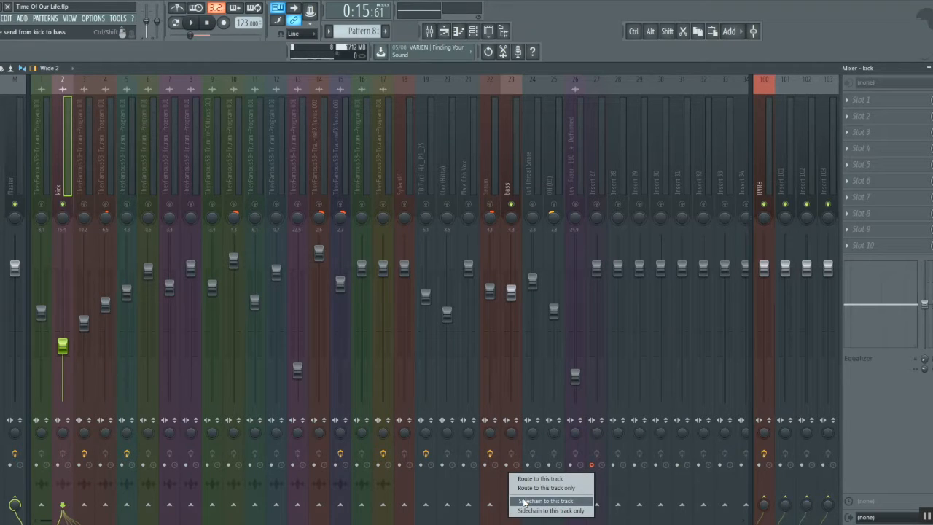
left_click(523, 501)
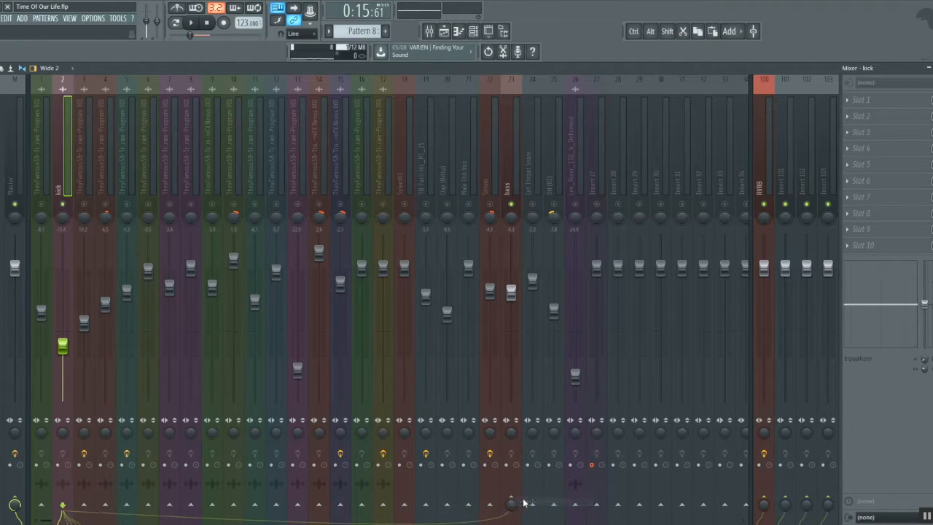
Add a Fruity Limiter to the bass track's first effect slot and set it to compressor mode with sidechain input 1
left_click(505, 166)
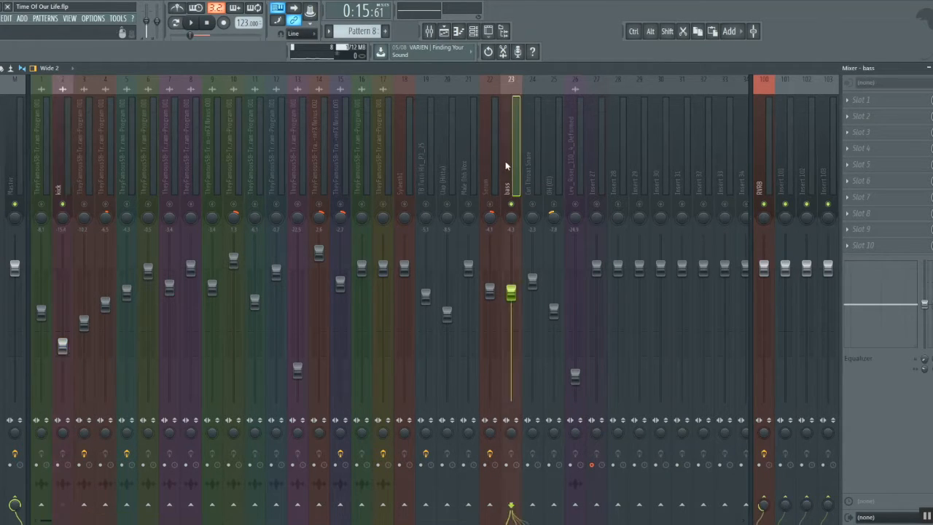
left_click(851, 103)
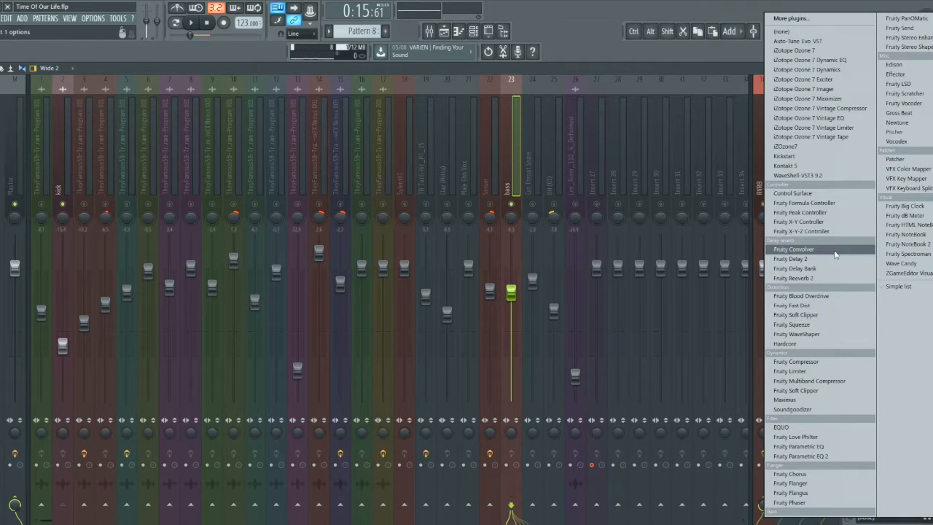
left_click(799, 371)
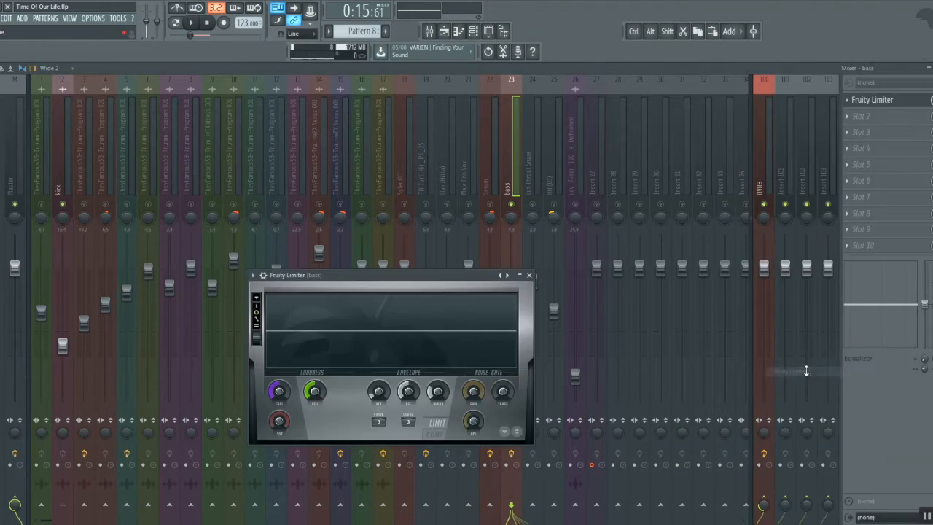
left_click(436, 434)
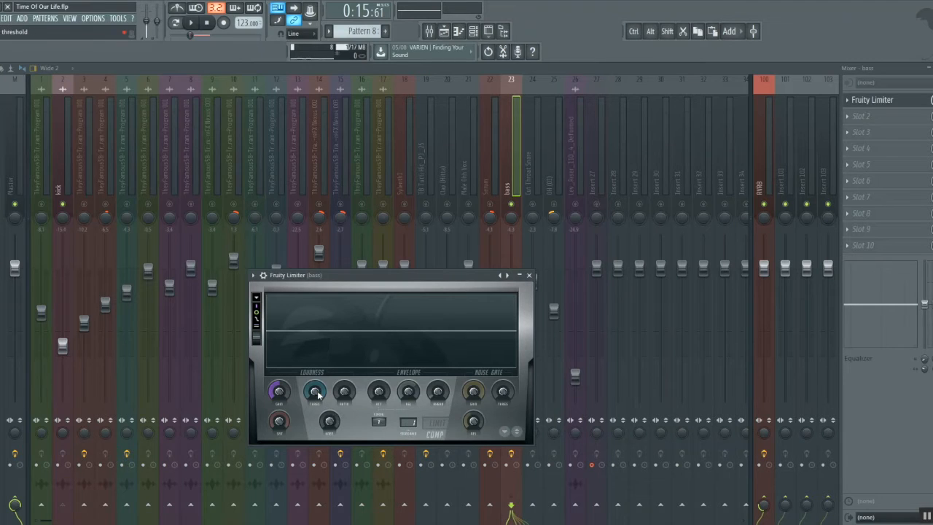
Lower the bass limiter's threshold and raise its ratio, checking the kick-driven ducking during playback
left_click_drag(315, 395, 315, 429)
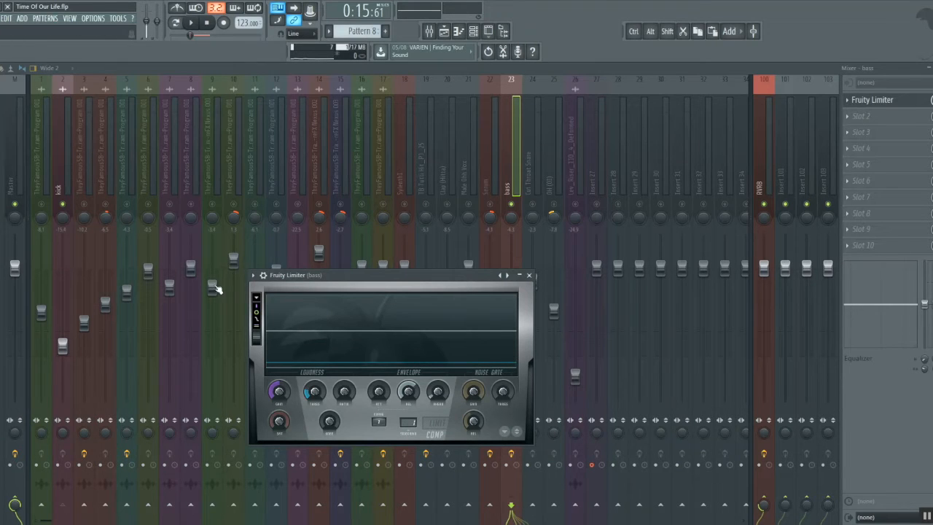
left_click_drag(315, 391, 346, 384)
left_click(192, 23)
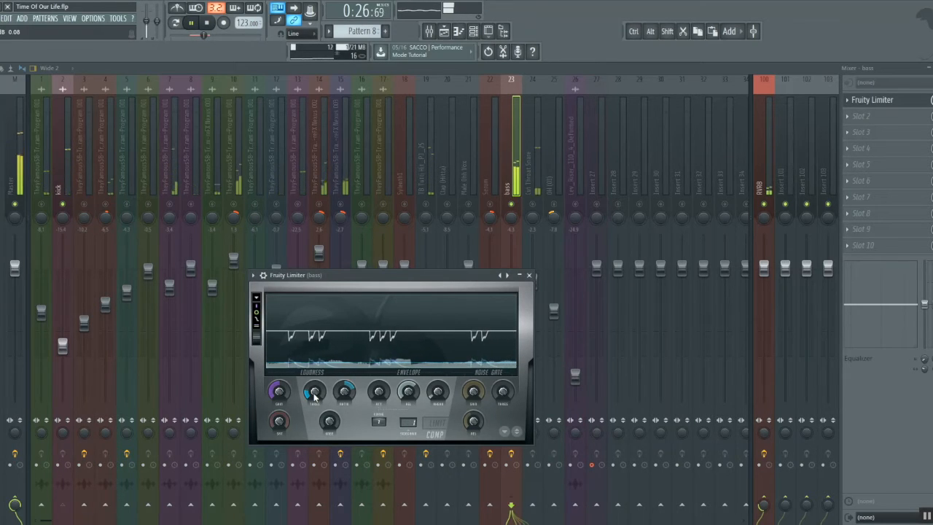
Unsolo the bass and kick, close the limiter and play the full mix
right_click(515, 204)
right_click(515, 204)
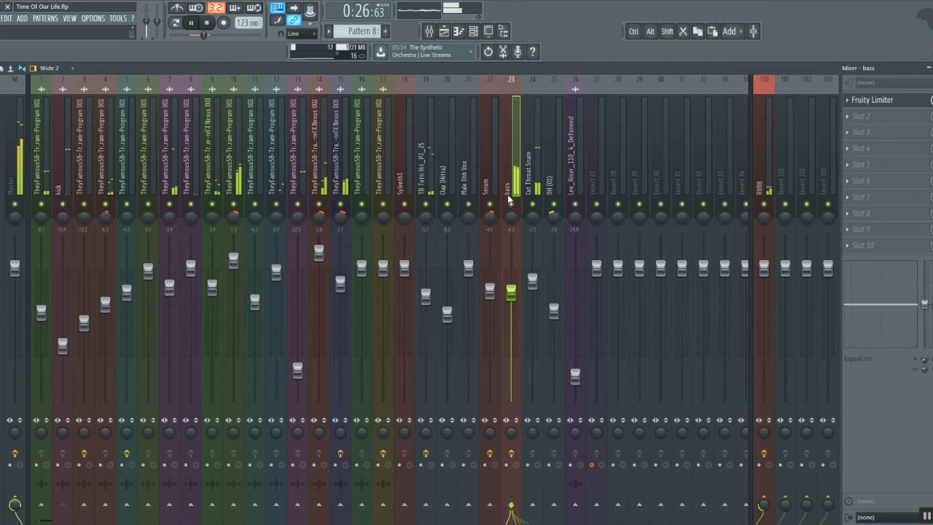
key("space")
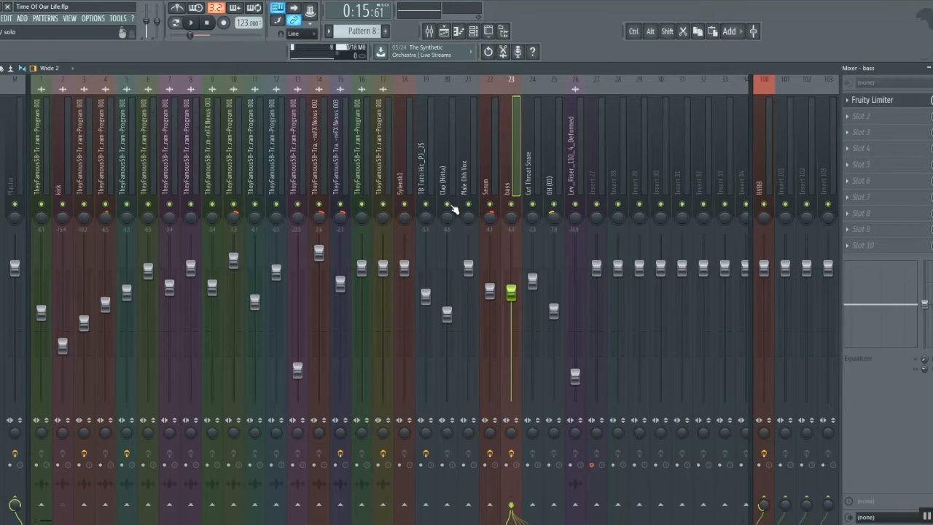
Solo the hats track (insert 10) and the Cut Throat Snare track and play them together
left_click(535, 180)
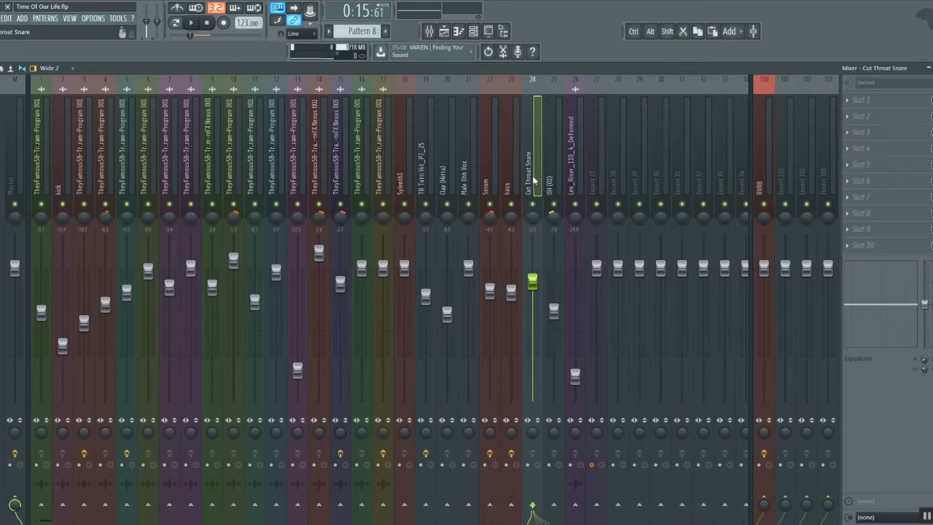
key("space")
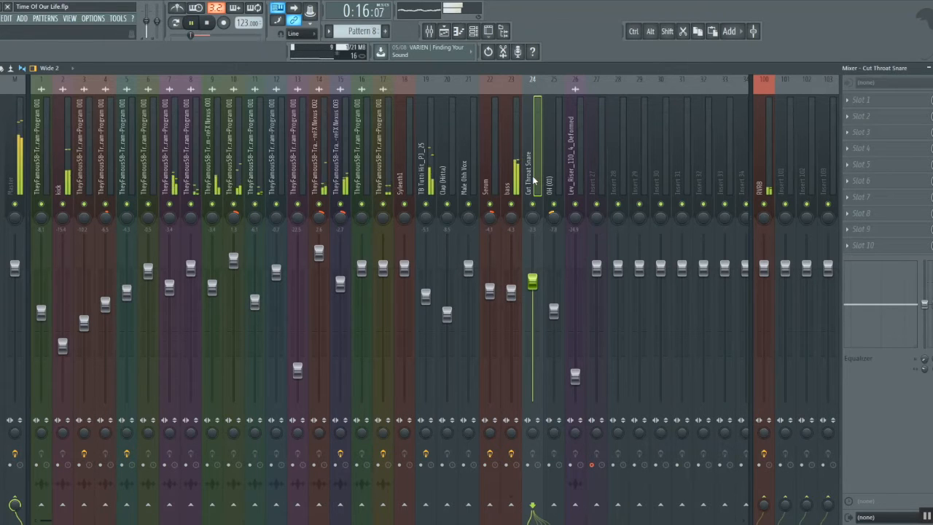
key("space")
right_click(233, 205)
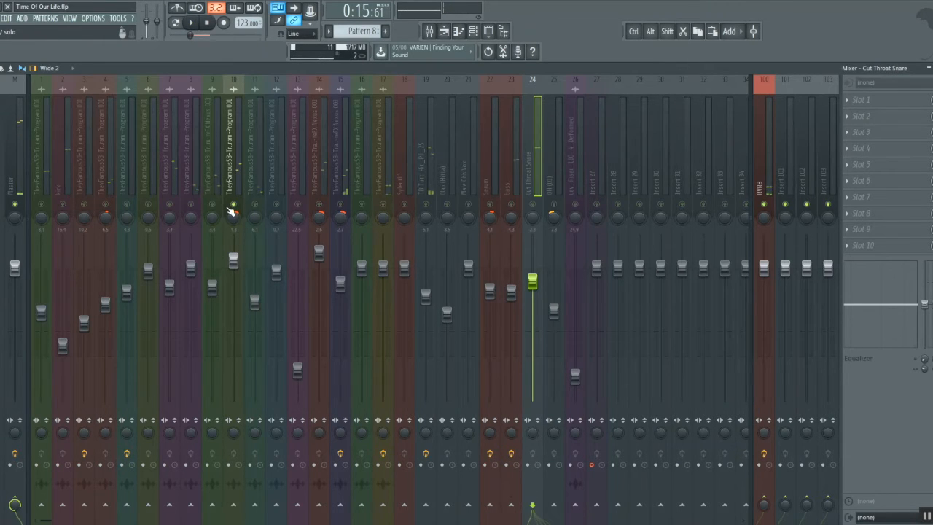
left_click(534, 206)
key("space")
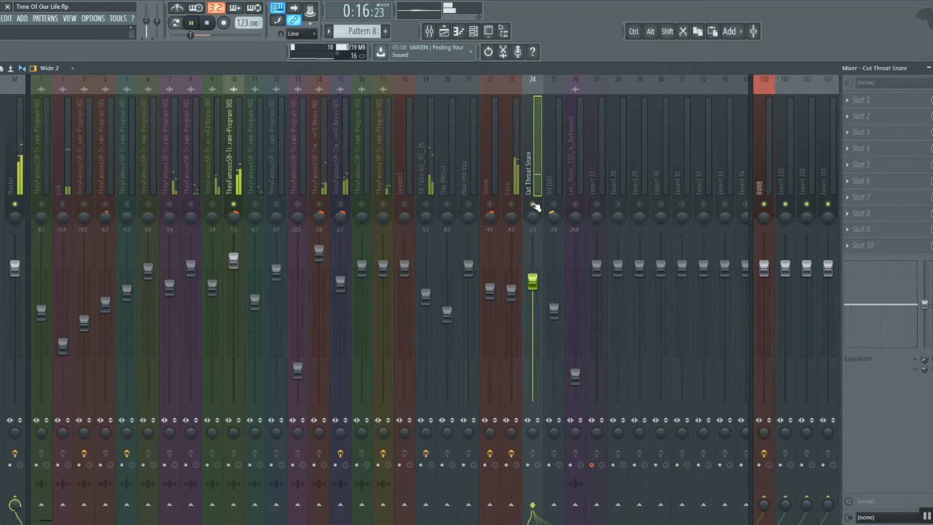
key("space")
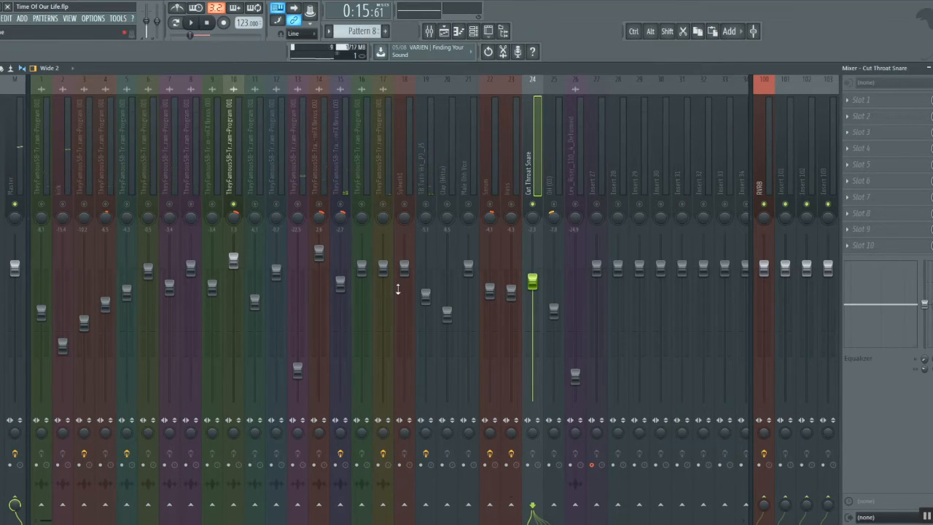
Sidechain the Cut Throat Snare to the hats track and add a Fruity Limiter there in compressor mode with sidechain input 1
right_click(235, 507)
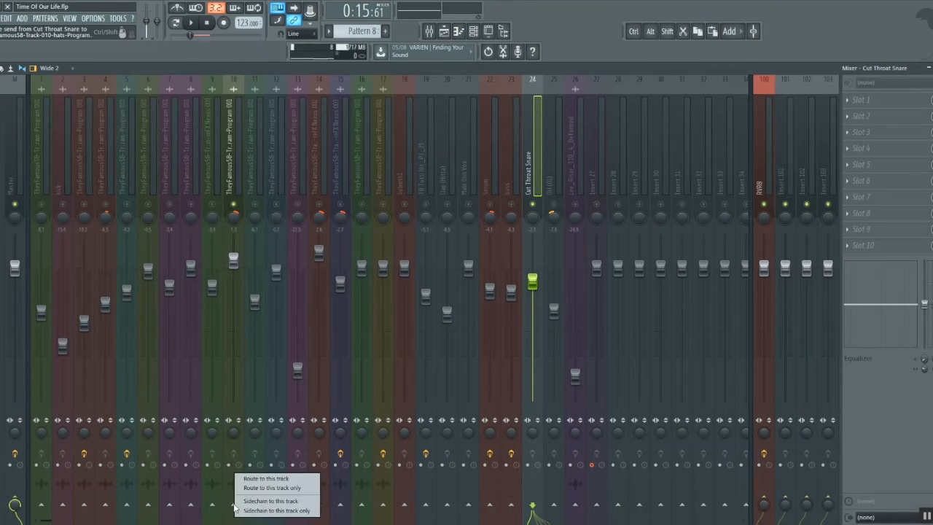
left_click(249, 502)
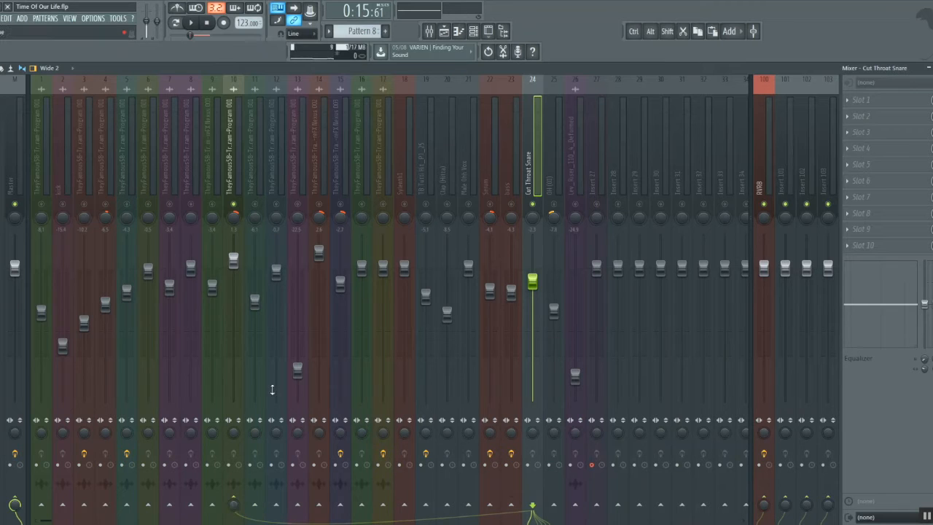
left_click(232, 156)
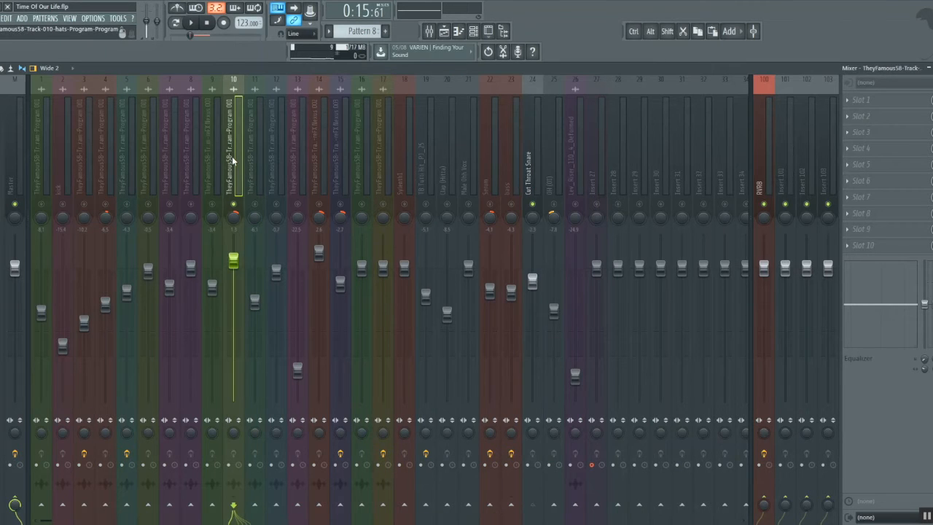
left_click(857, 102)
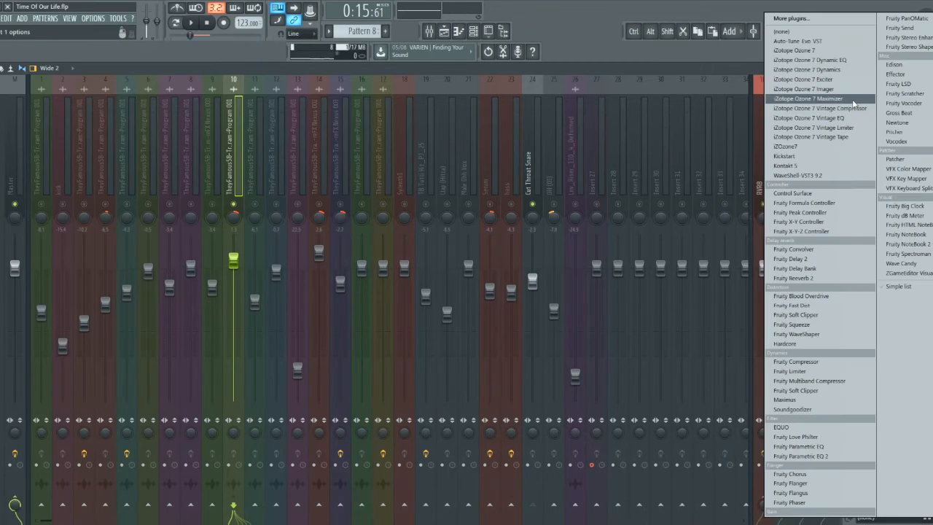
left_click(829, 373)
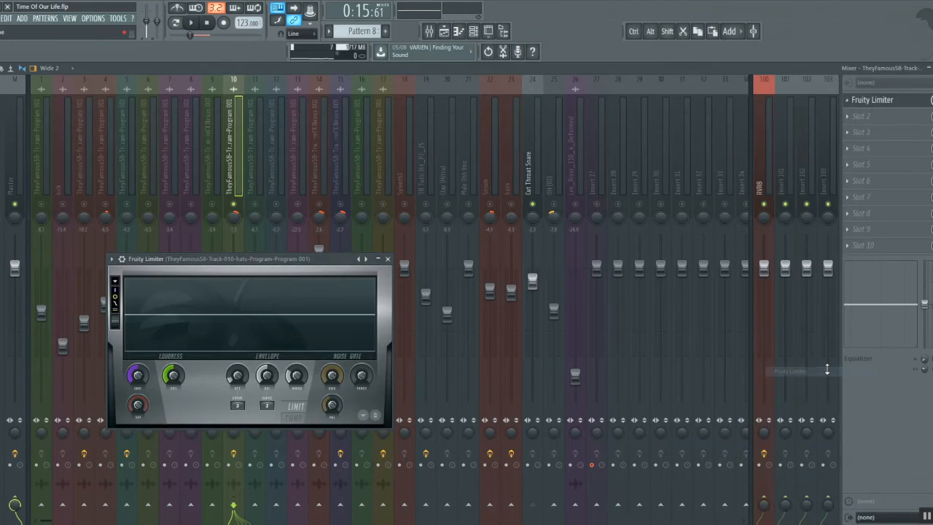
left_click(295, 420)
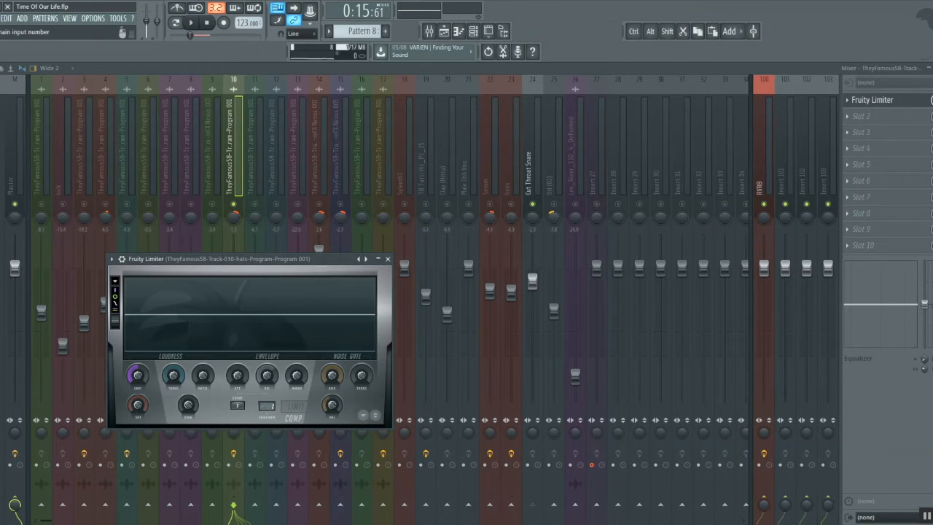
Lower the hats limiter's threshold and raise its ratio during playback so the snare ducks the hats
left_click_drag(173, 375, 192, 384)
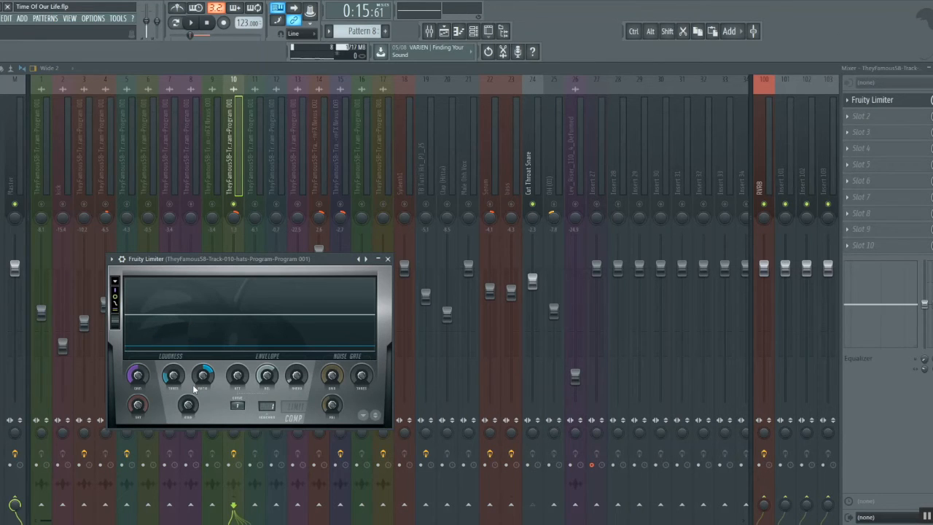
left_click(192, 23)
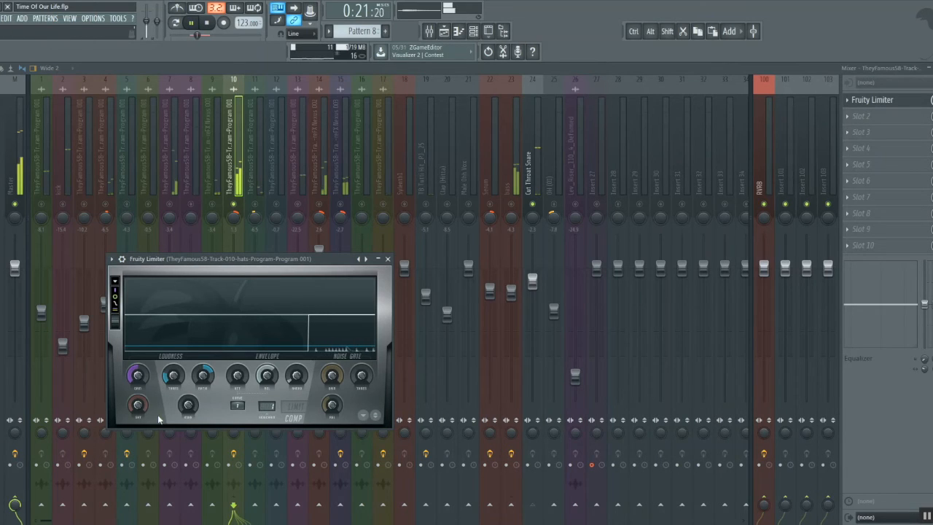
left_click_drag(173, 375, 173, 387)
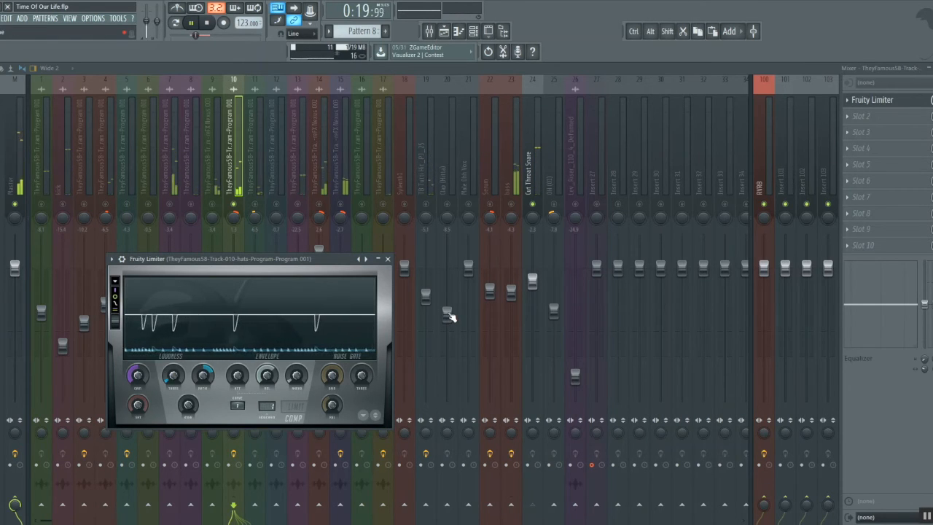
left_click_drag(172, 376, 172, 379)
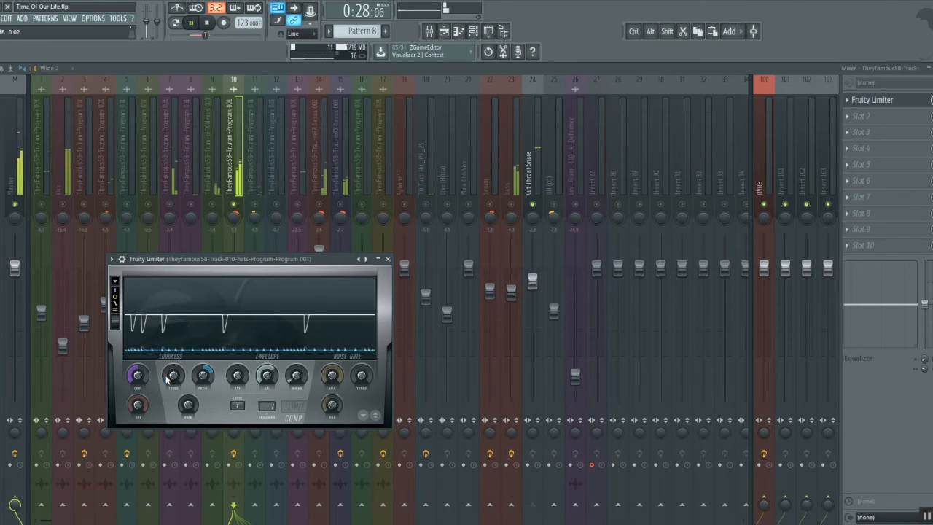
Unsolo the hats and snare, close the hats limiter and play the full mix before stopping playback
scroll(235, 194, "right", 3)
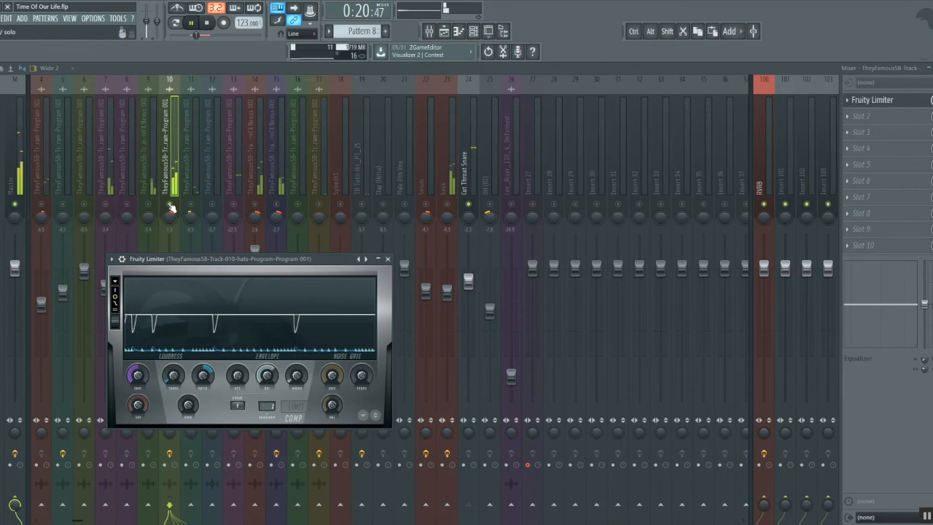
key("Escape")
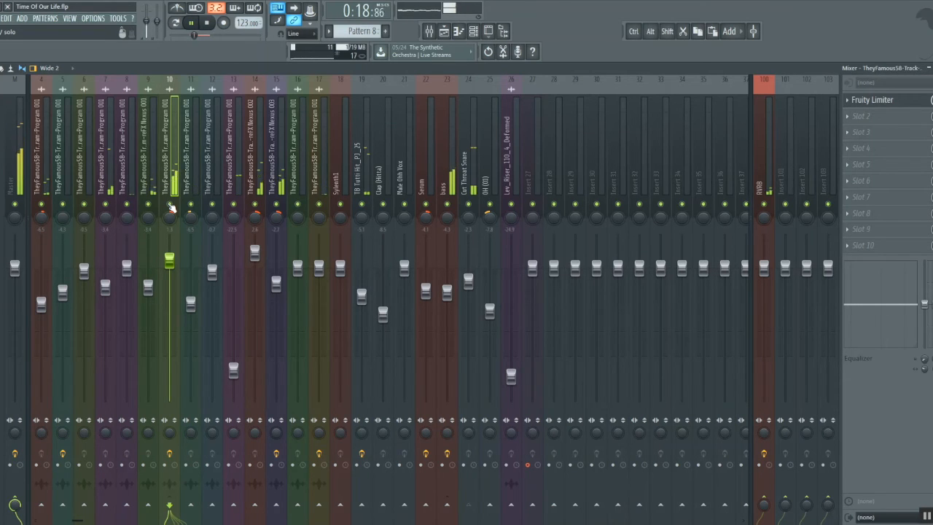
key("space")
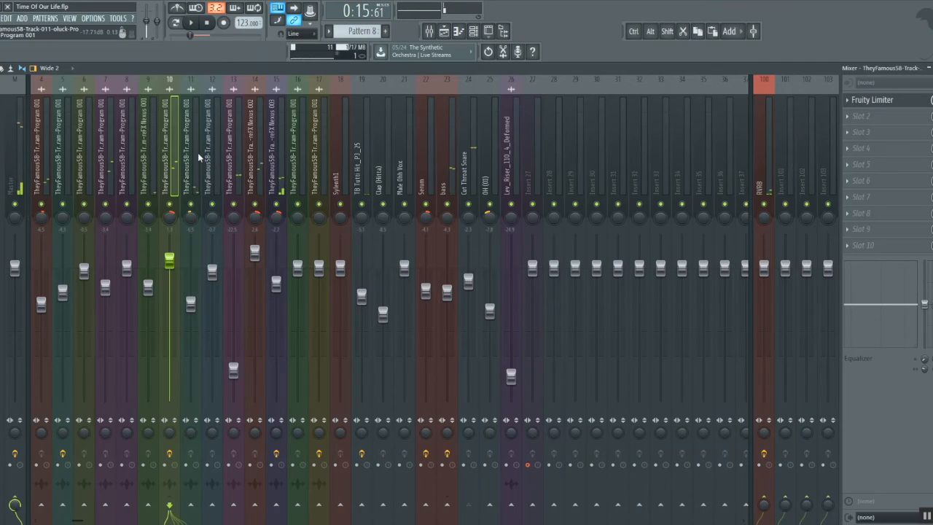
scroll(198, 157, "left", 3)
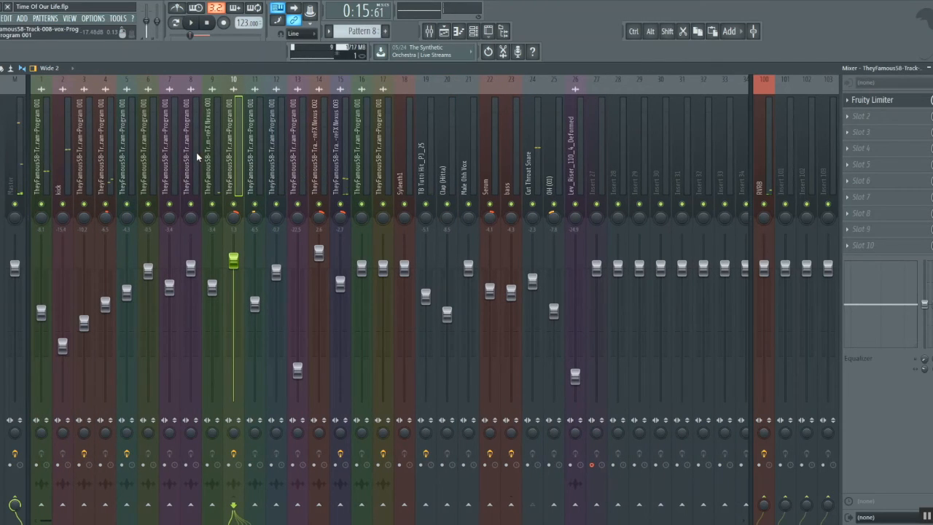